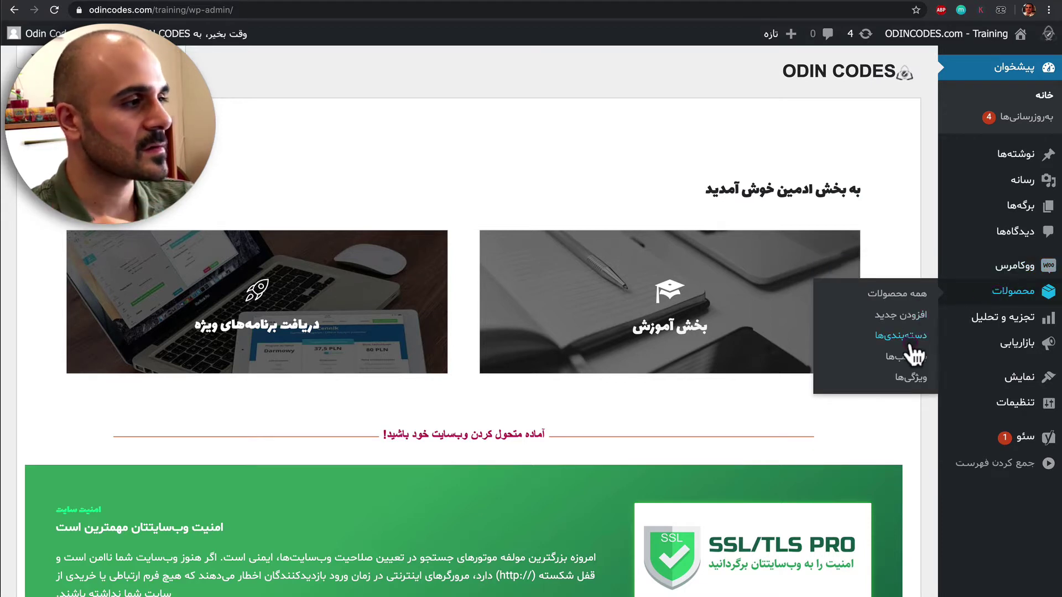
View the WooCommerce orders list and the customers list.
mouse_move(987, 268)
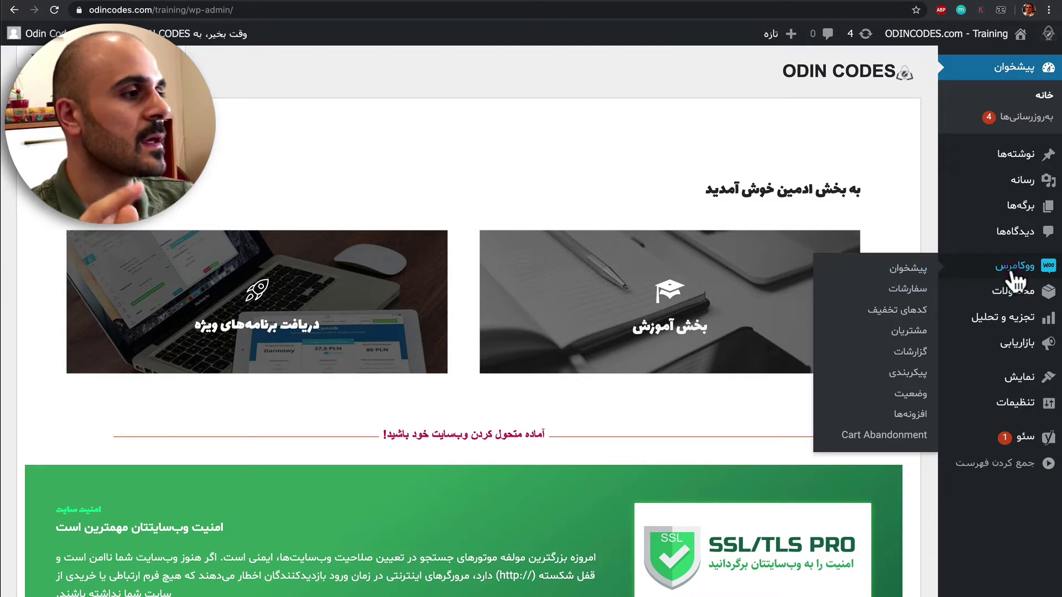
click(919, 288)
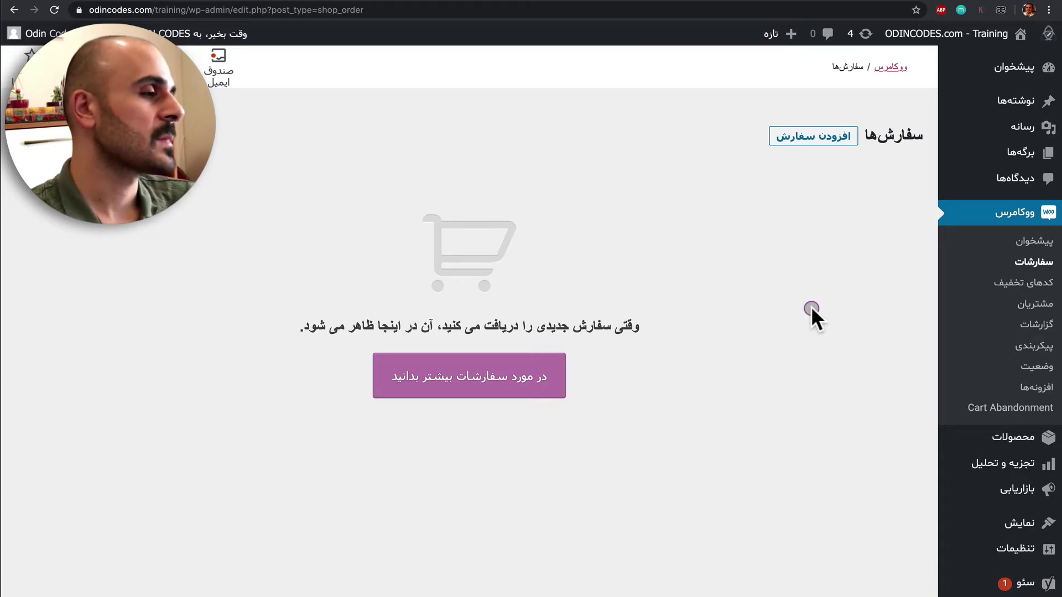
click(1014, 301)
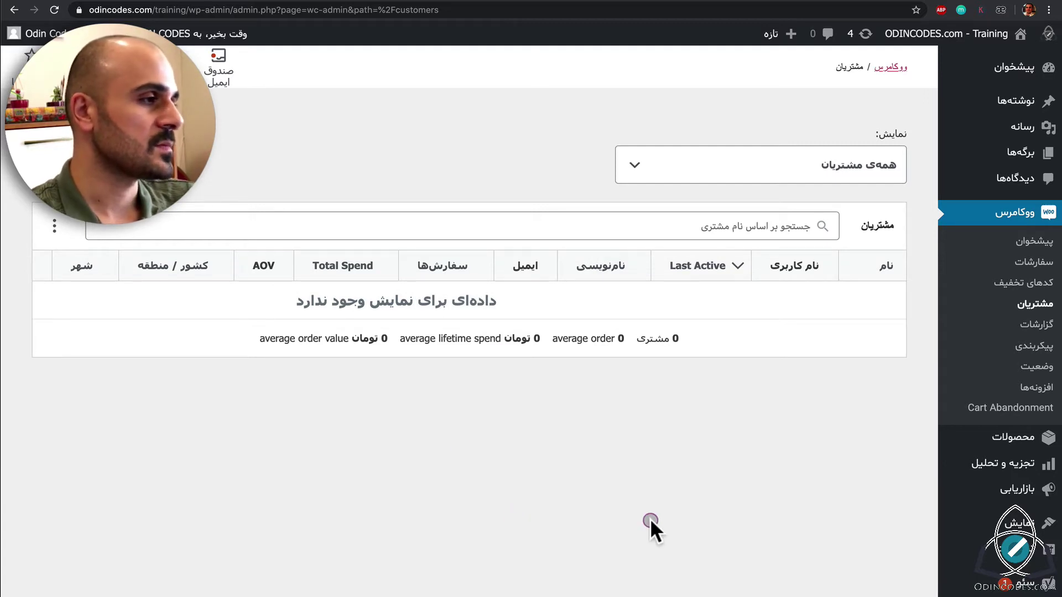
View the WooCommerce sales-by-date report for this month and for the year.
click(1009, 326)
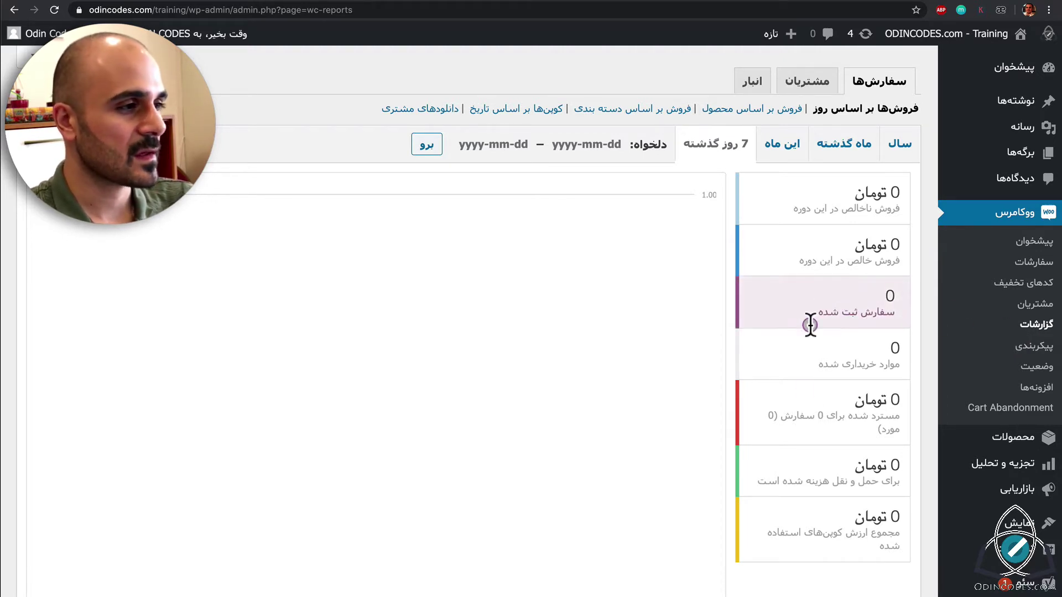
mouse_move(785, 275)
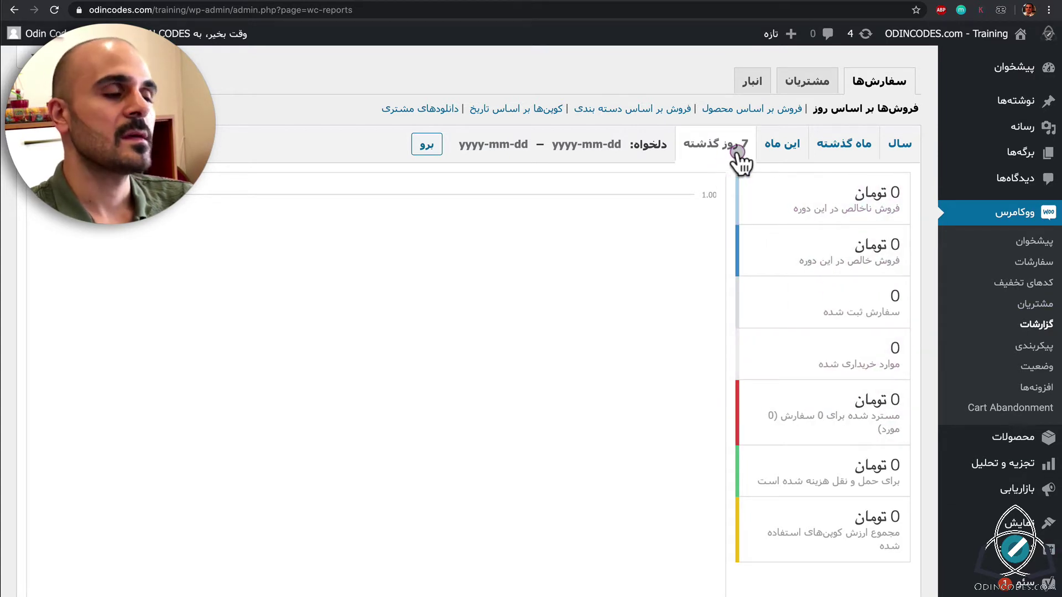
click(774, 145)
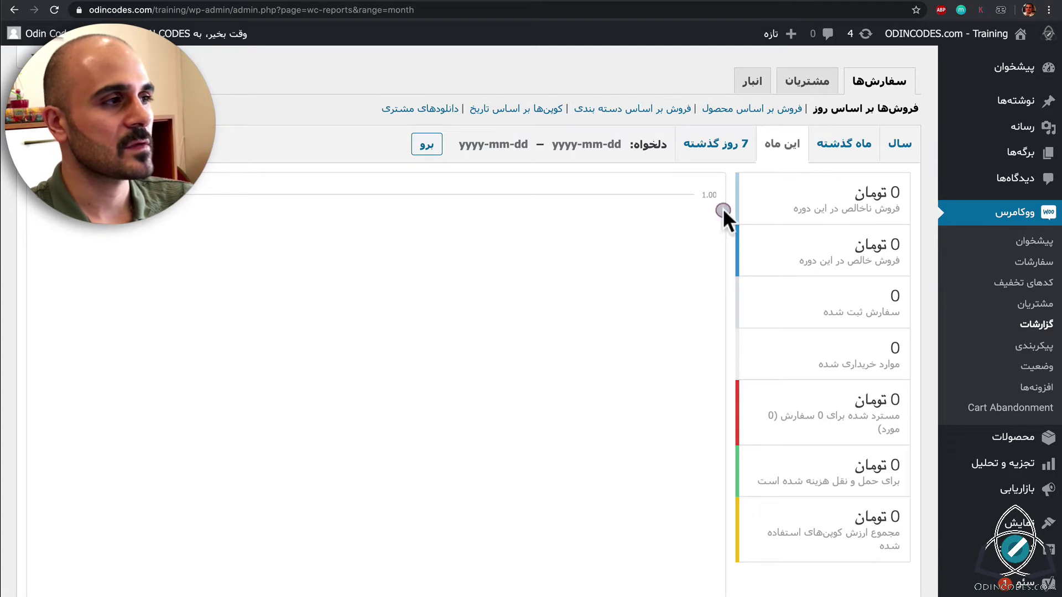
click(901, 145)
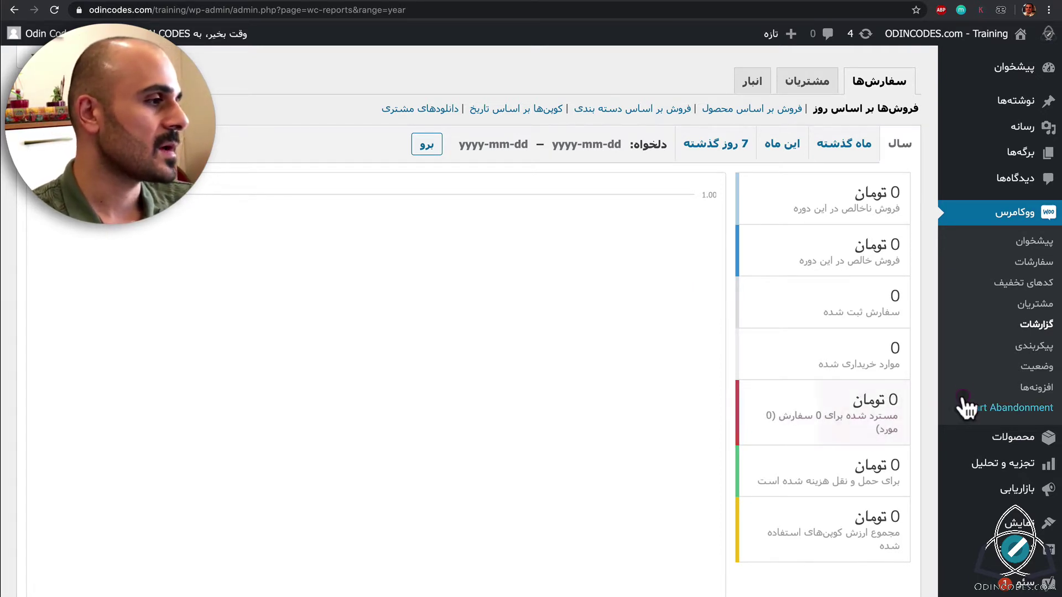
Open the WooCommerce system status page and look over the WordPress environment details.
click(1000, 369)
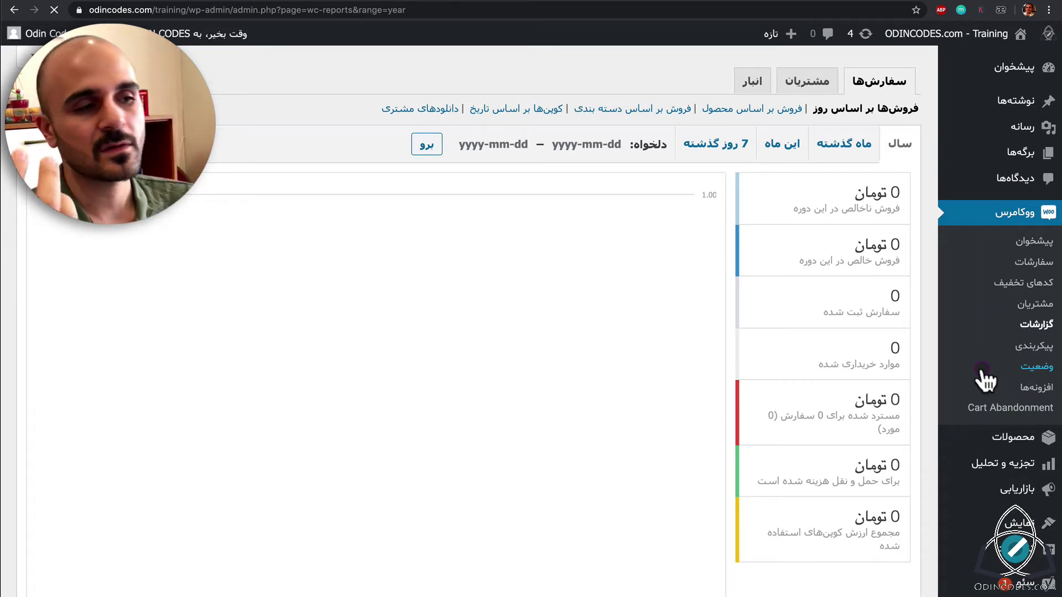
scroll(761, 473, down, 4)
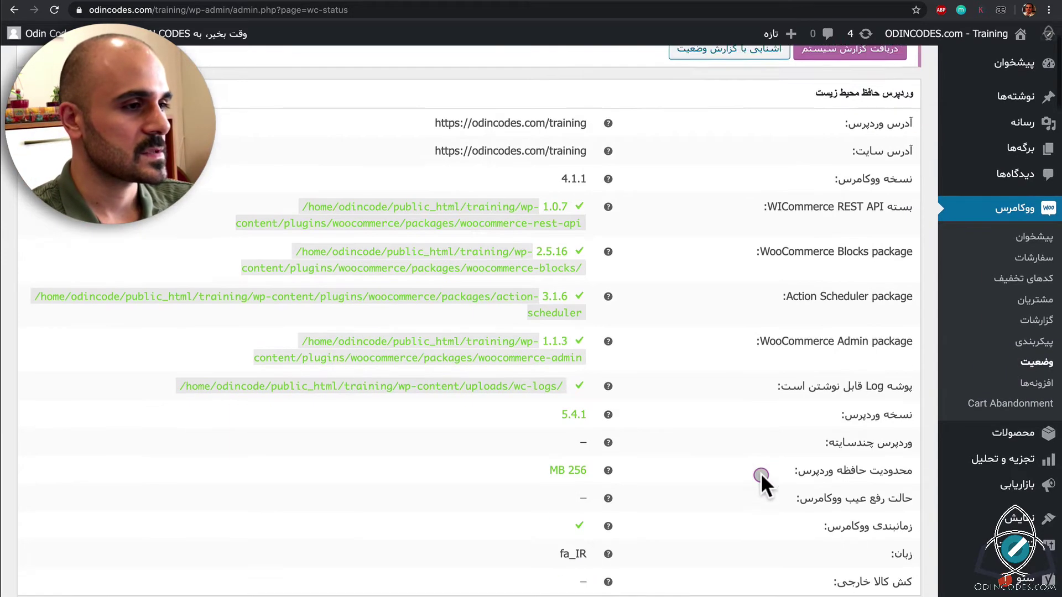
scroll(771, 500, up, 4)
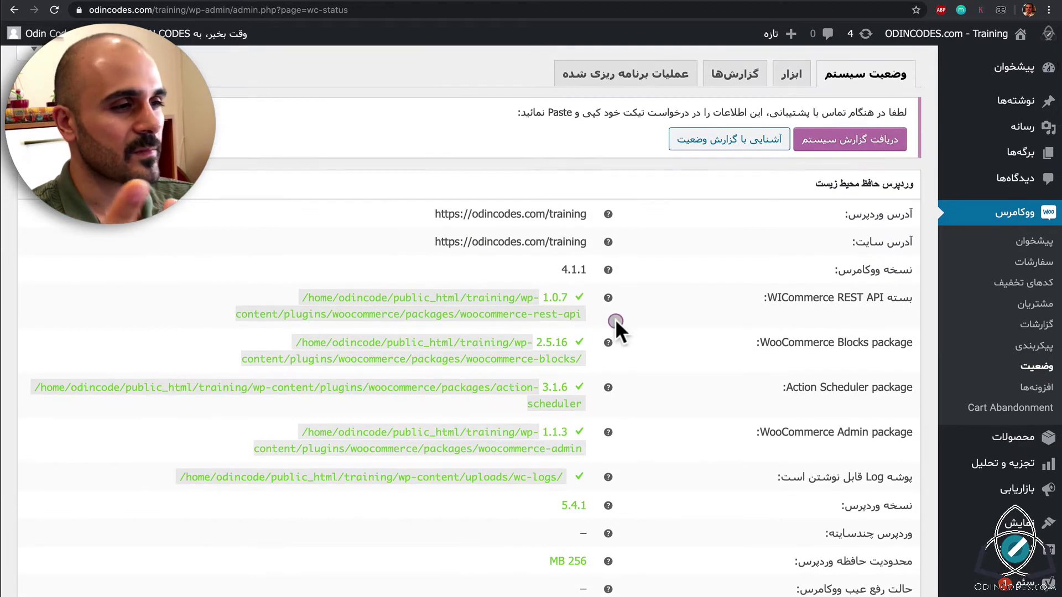
scroll(733, 403, down, 3)
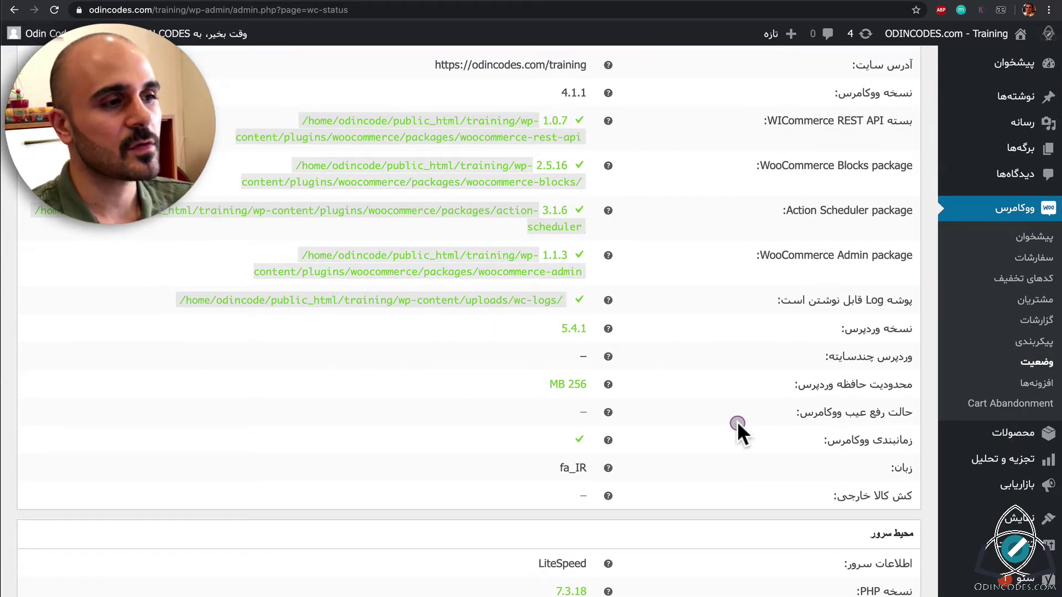
scroll(737, 420, down, 2)
scroll(742, 423, up, 5)
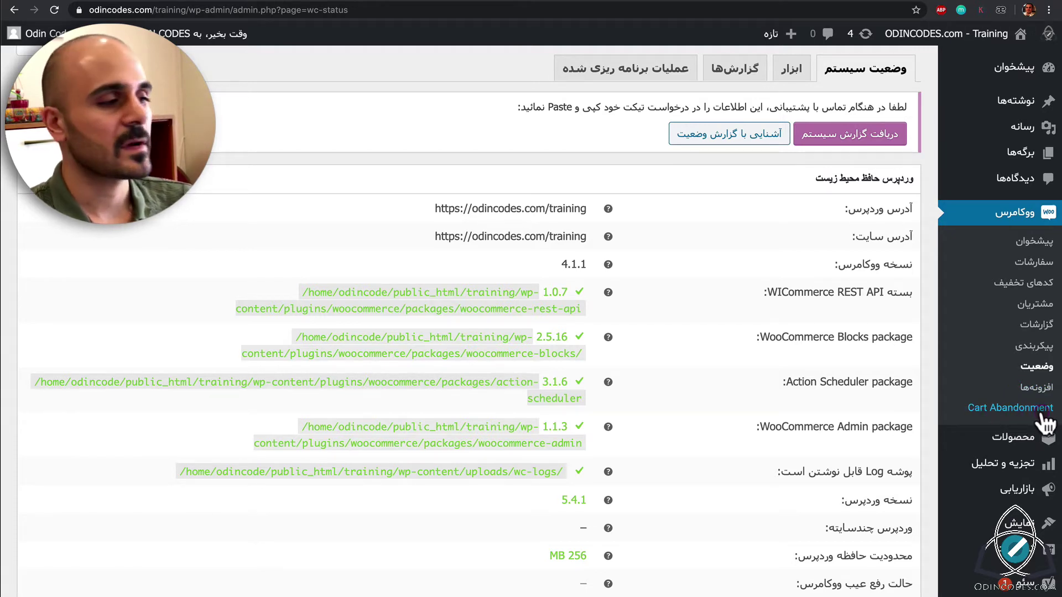
scroll(1045, 423, down, 1)
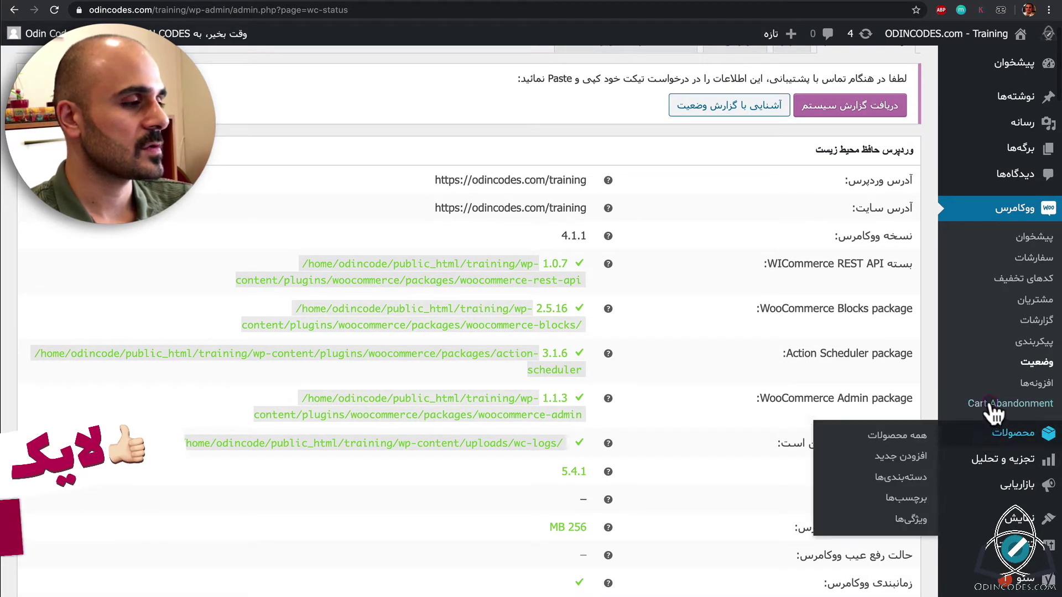
View the analytics reports for revenue, products, categories and coupons.
mouse_move(982, 439)
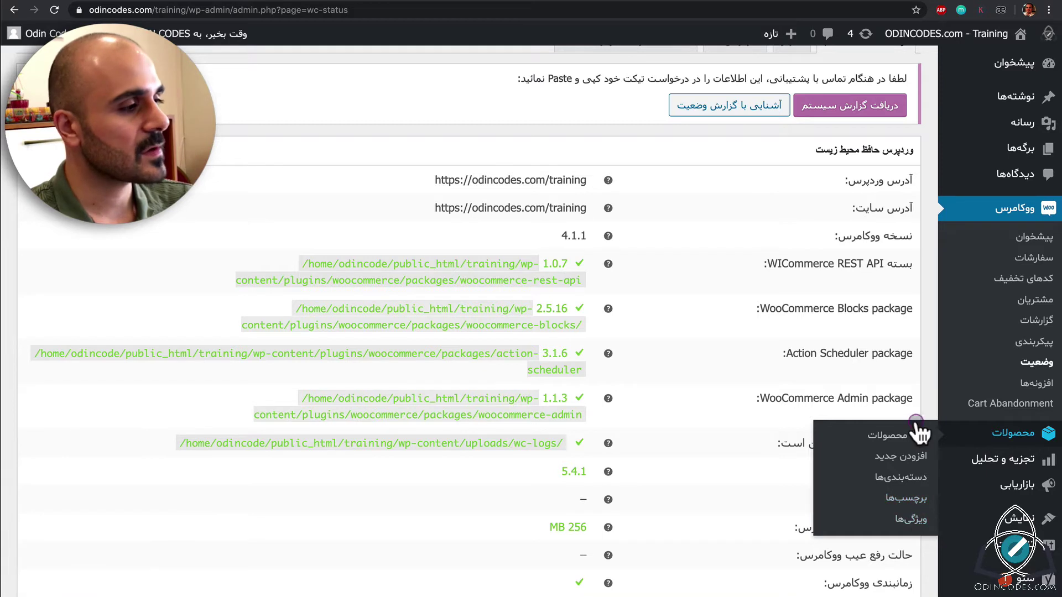
mouse_move(1039, 462)
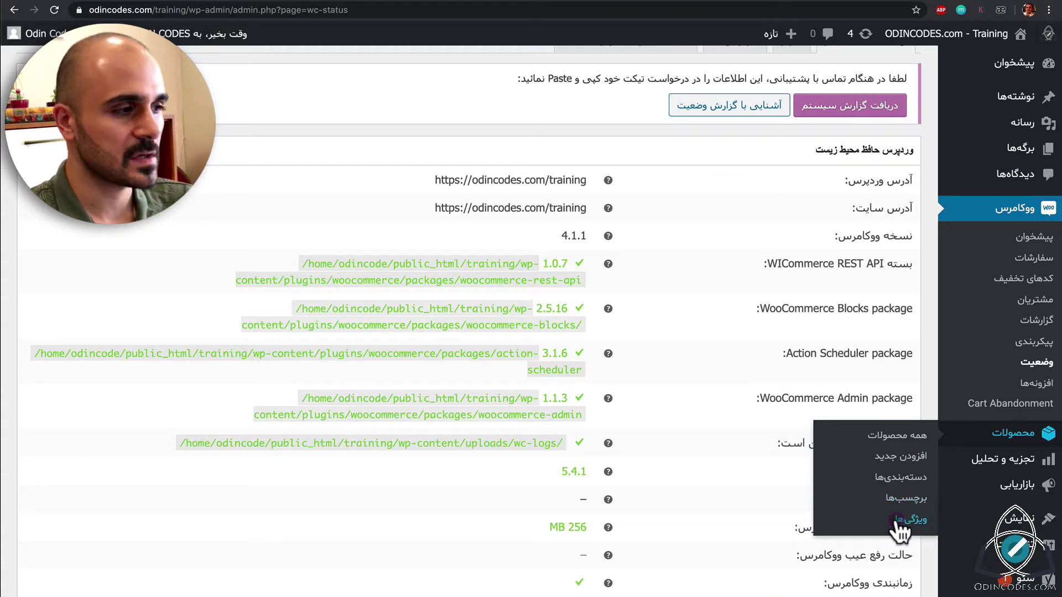
mouse_move(990, 464)
scroll(989, 467, down, 2)
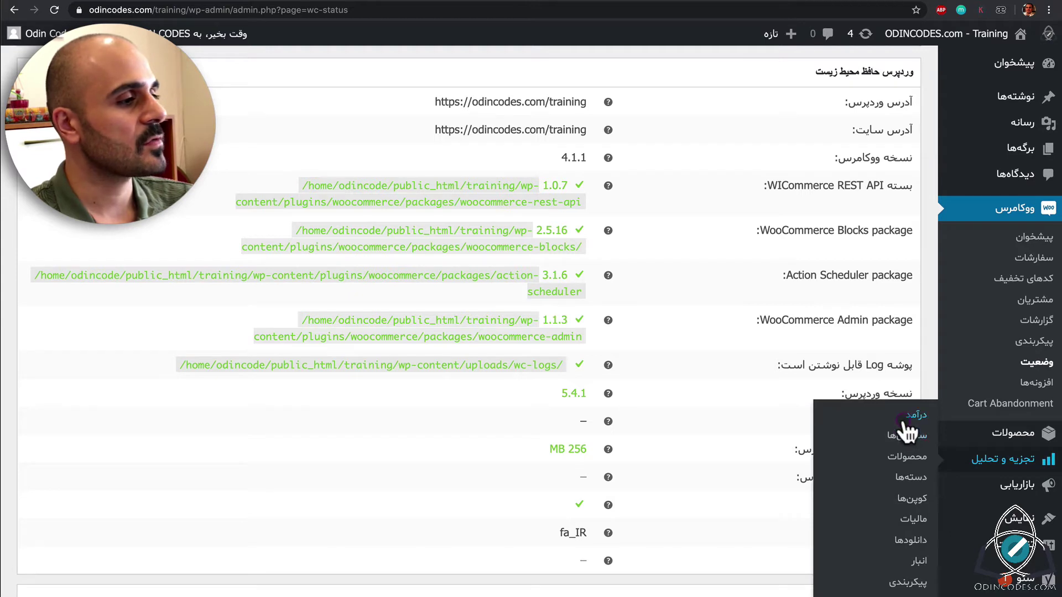
click(905, 421)
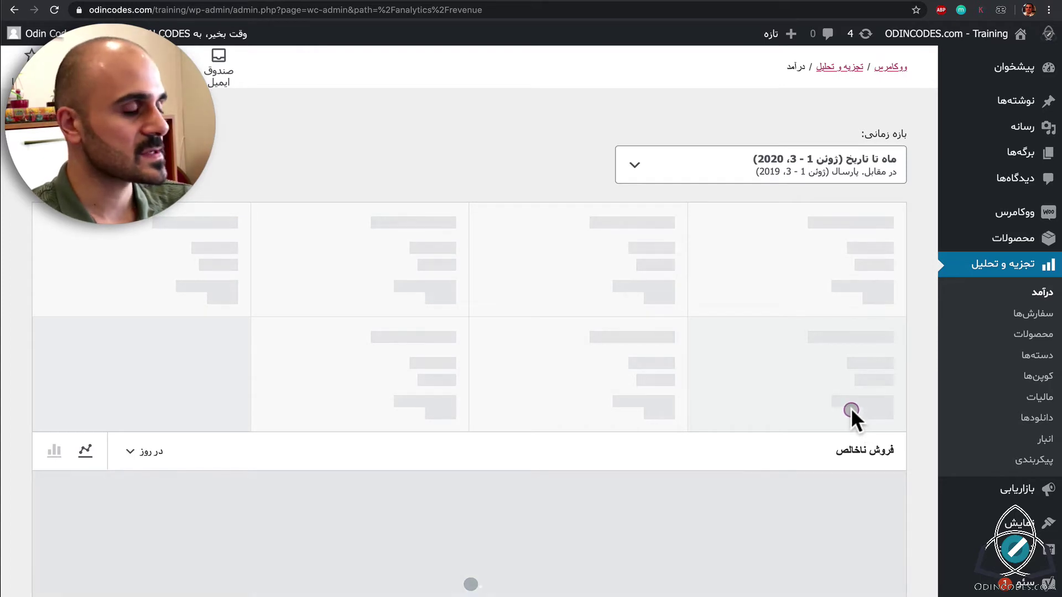
click(1002, 333)
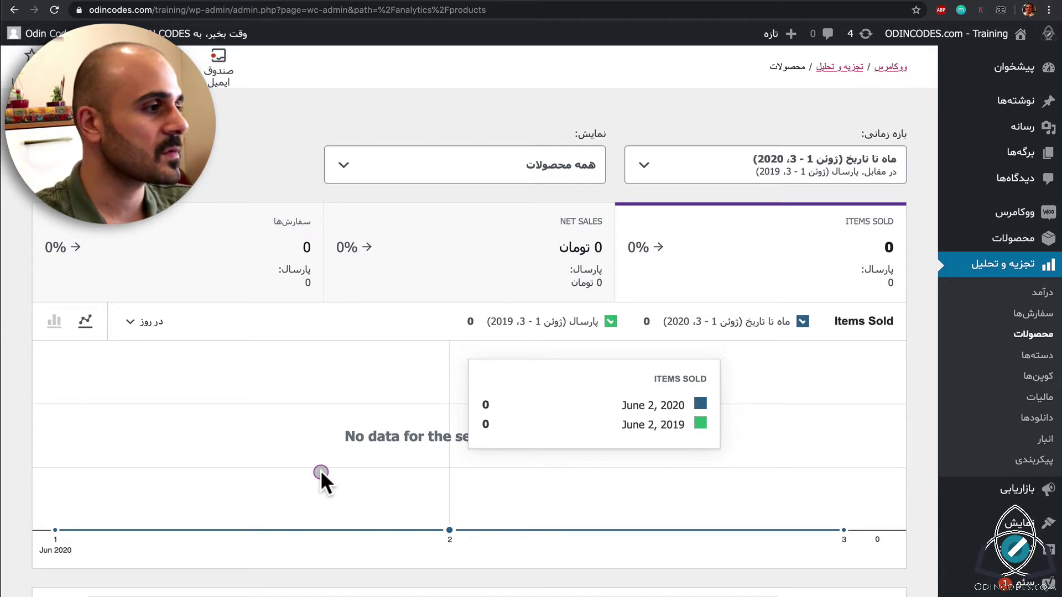
click(1045, 357)
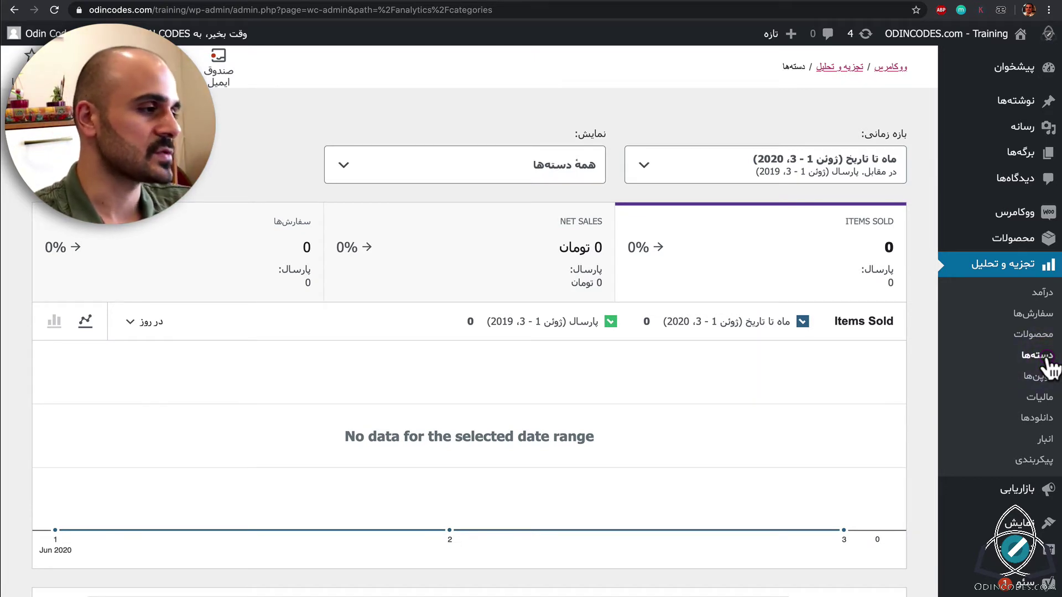
click(1043, 377)
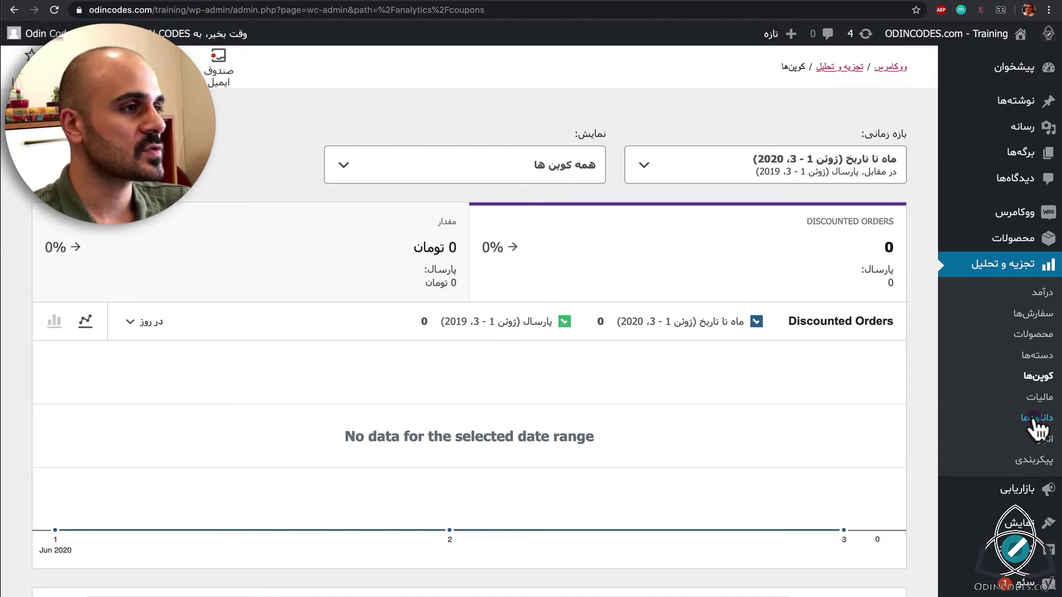
Examine the date range presets, including last month, and the coupon display options of the coupons analytics report.
click(700, 157)
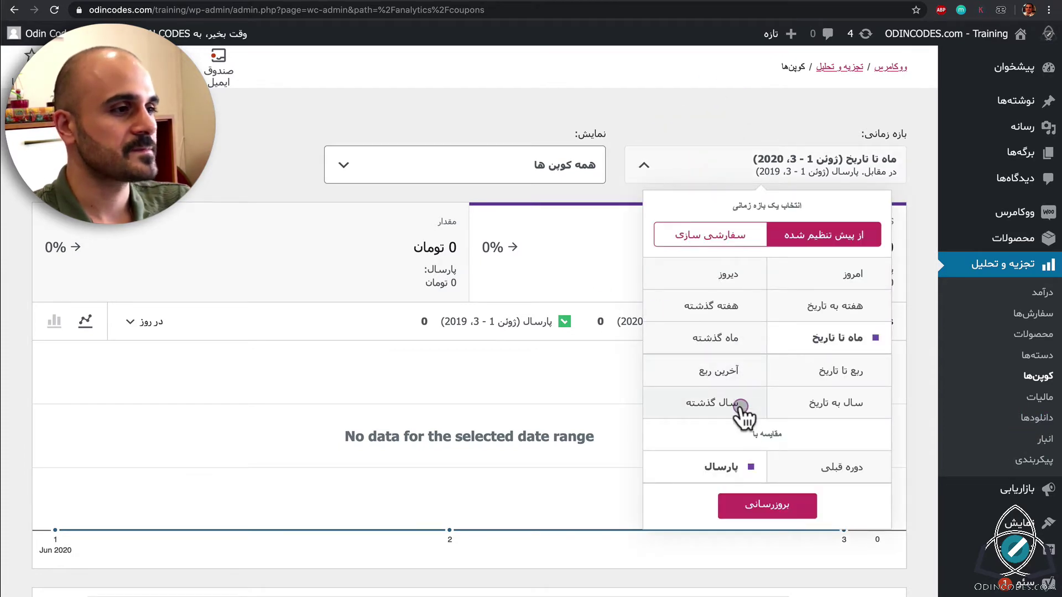
click(721, 336)
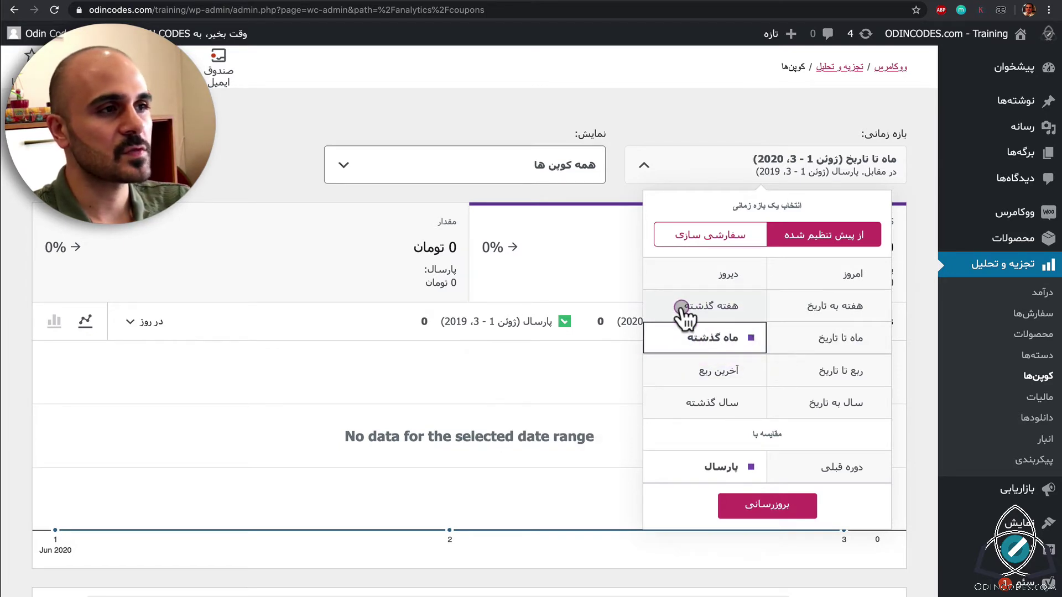
click(602, 210)
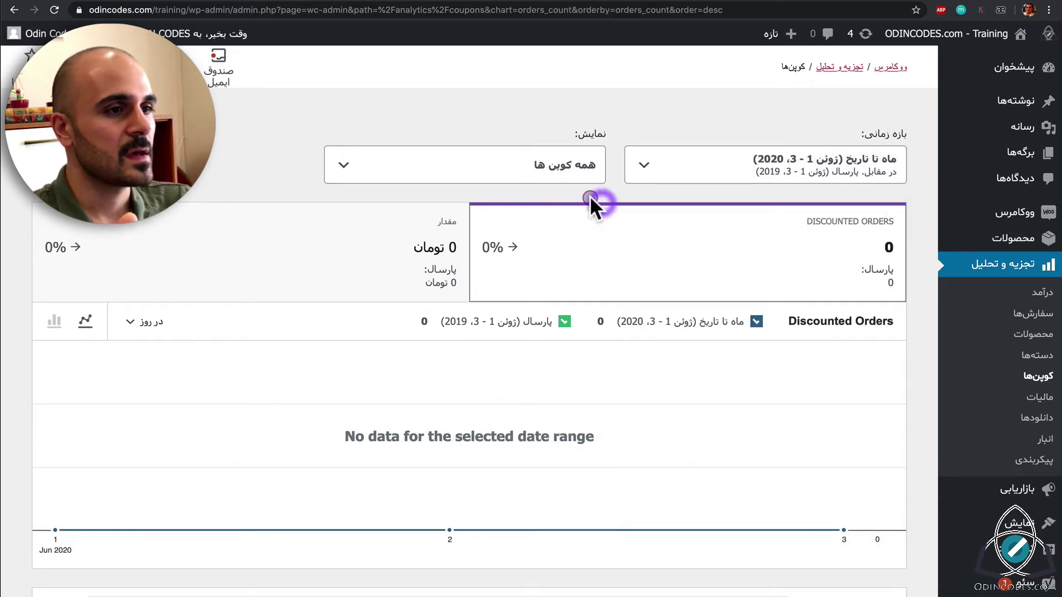
click(509, 164)
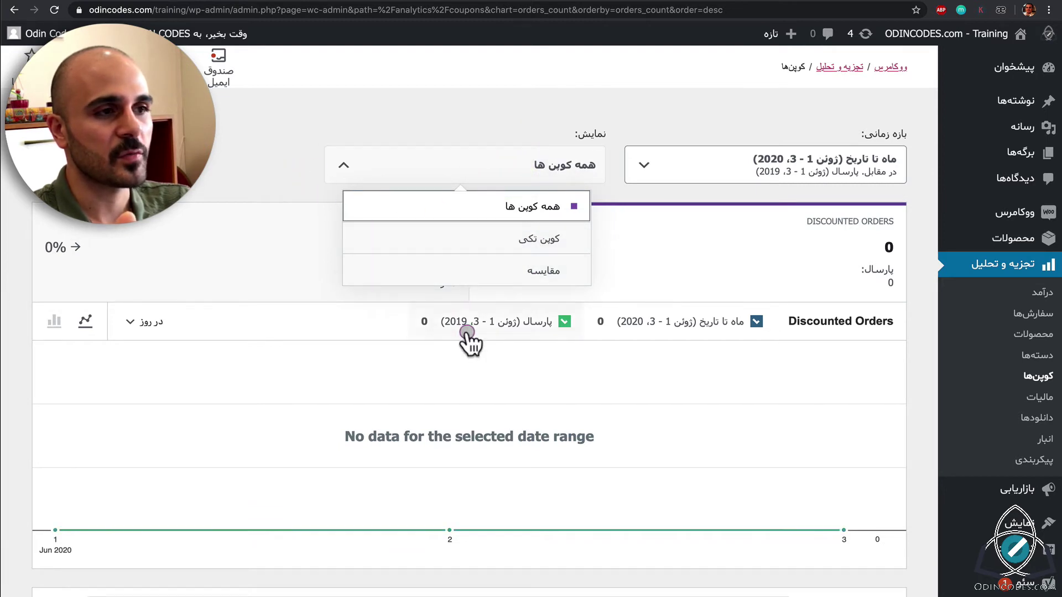
click(237, 150)
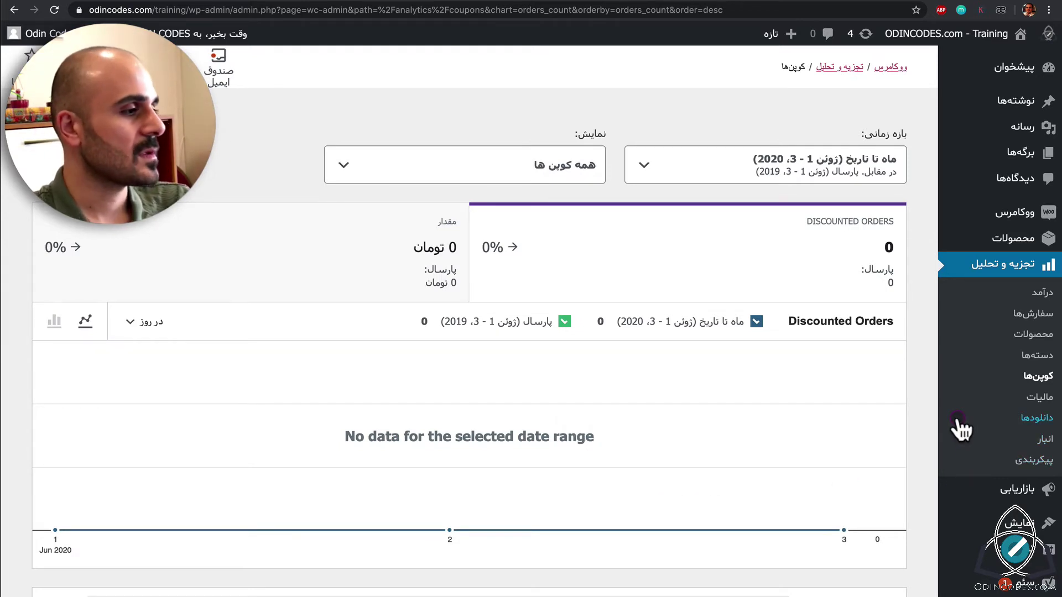
Open the WooCommerce marketing page and page through the knowledge base articles to the last ones.
click(982, 493)
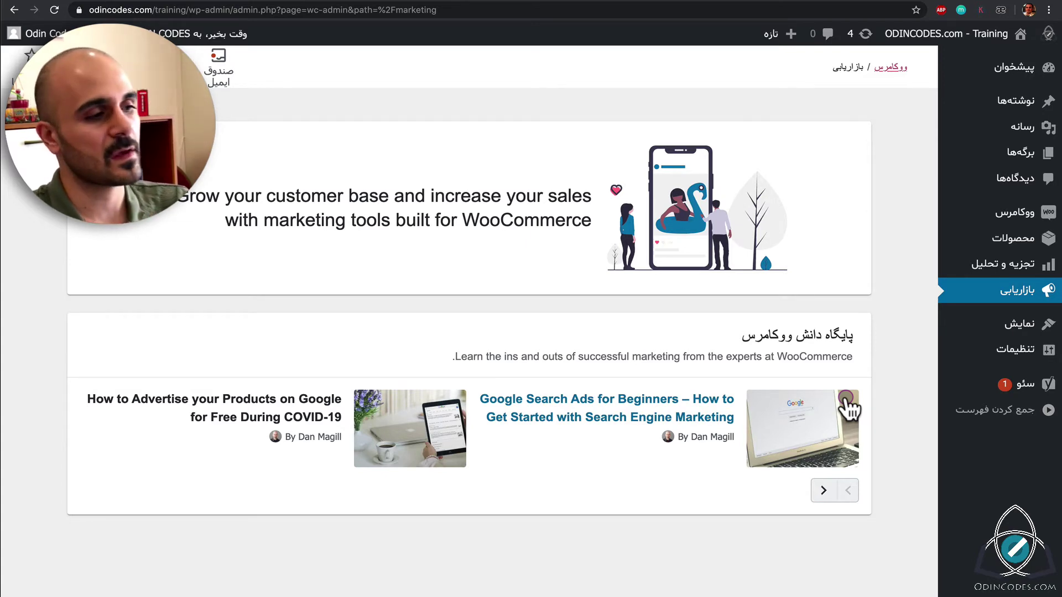
click(825, 490)
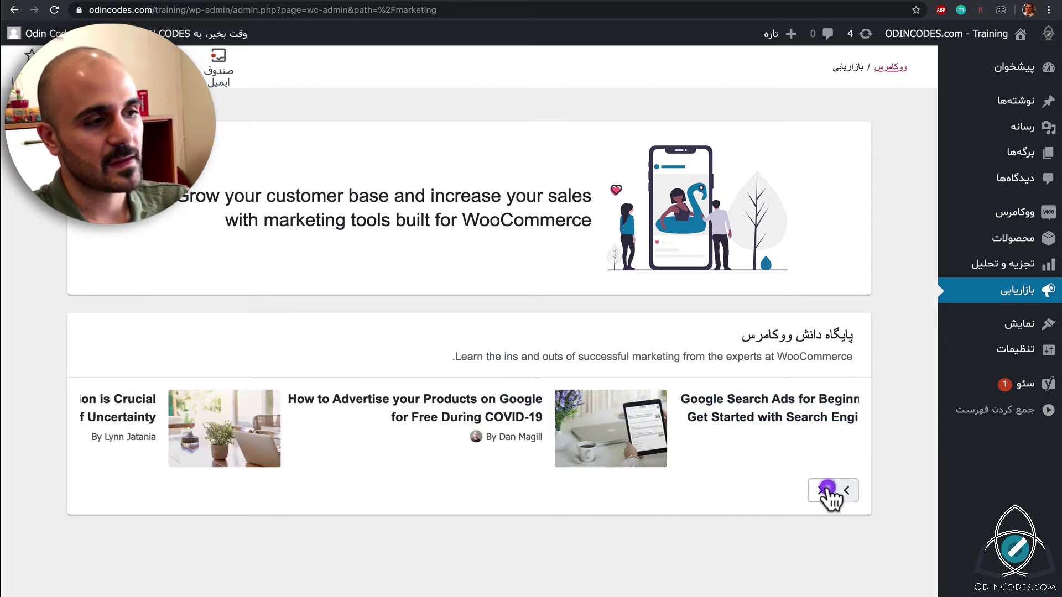
click(826, 490)
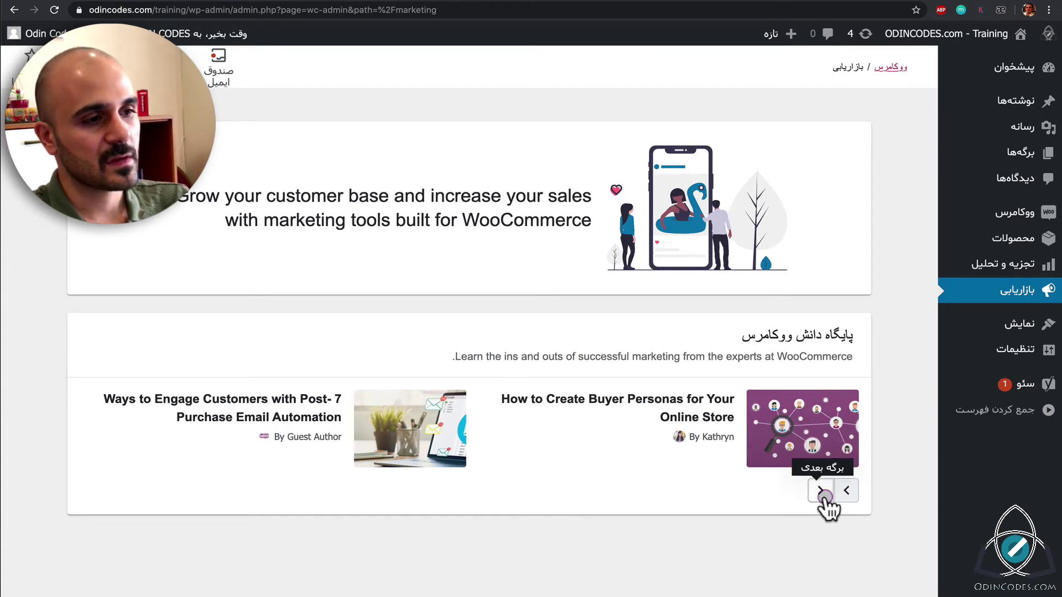
click(820, 491)
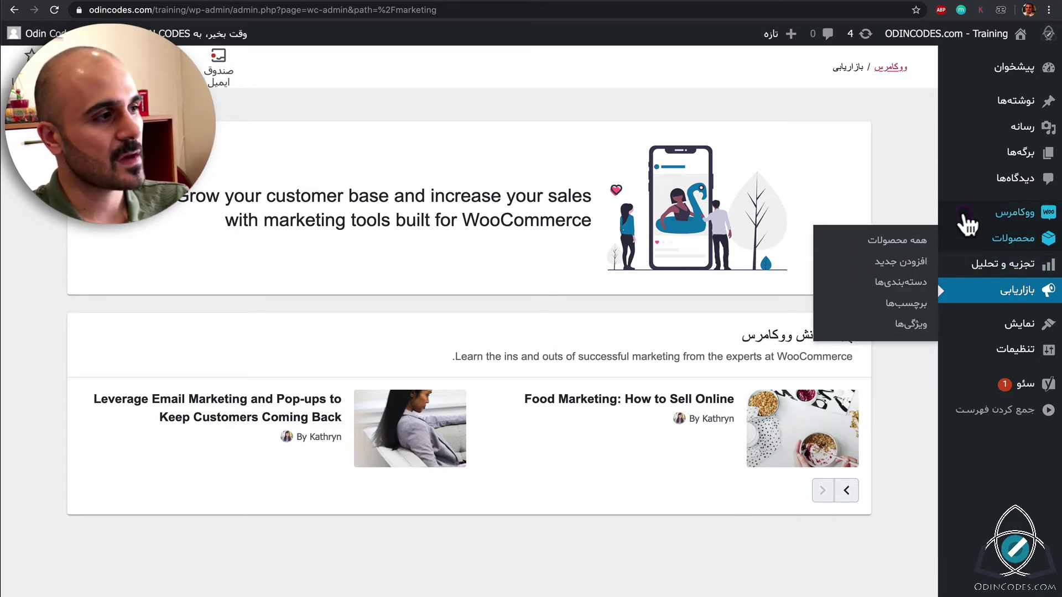
View the WooCommerce dashboard with its store setup tasks and return to the orders list.
mouse_move(960, 221)
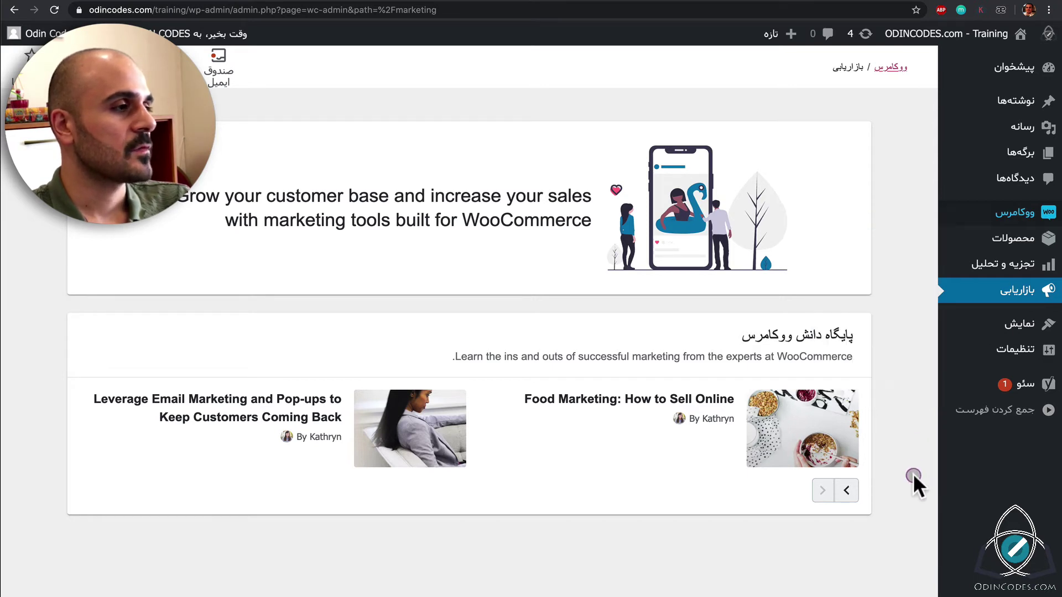
mouse_move(952, 248)
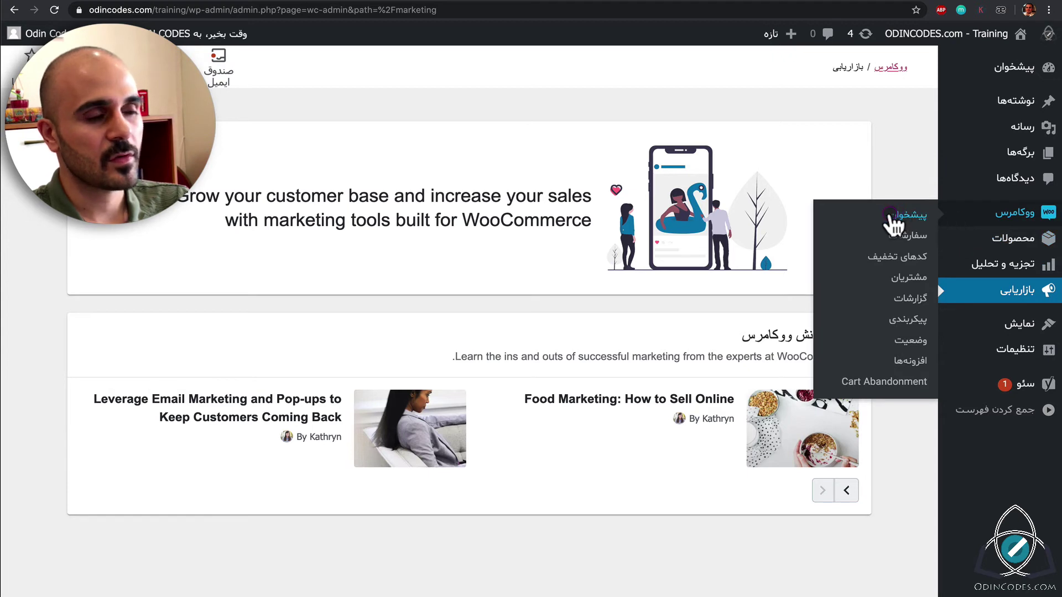
click(892, 216)
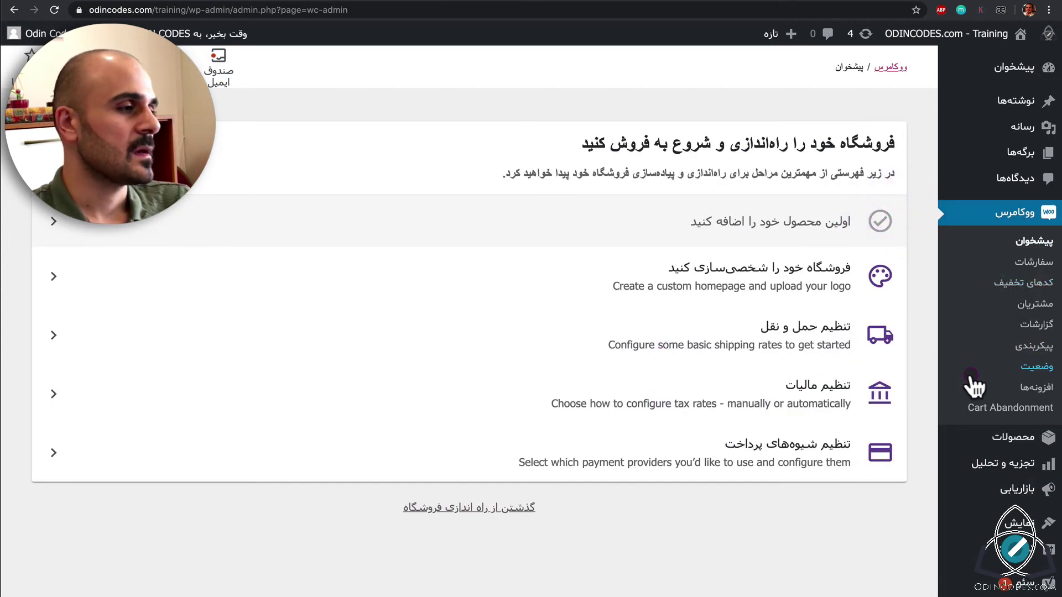
click(961, 270)
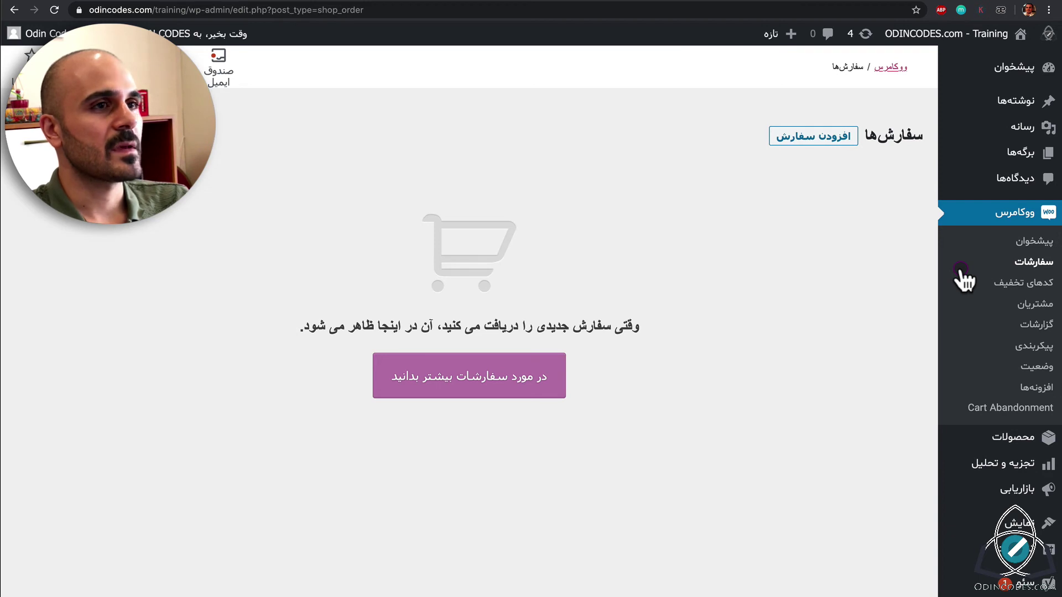
Visit the public site and look over the products on its shop page (فروشگاه).
mouse_move(953, 36)
click(956, 58)
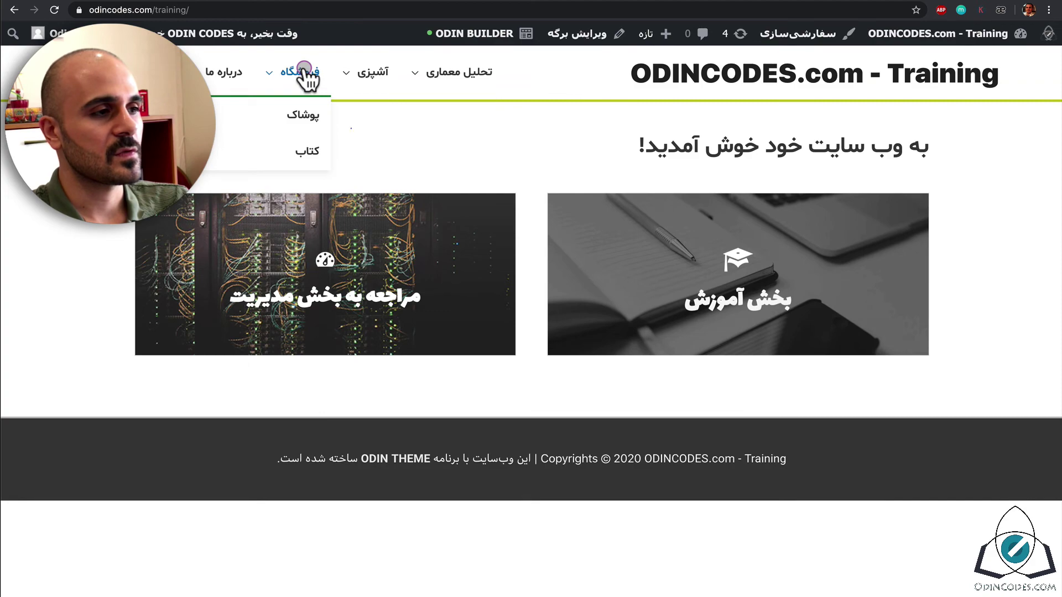
click(304, 69)
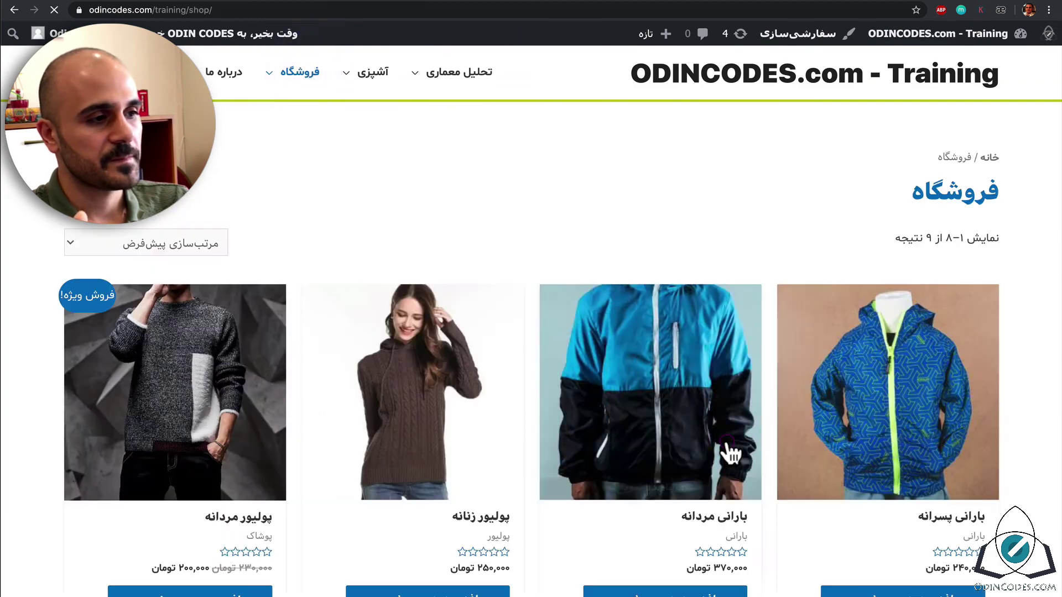
scroll(724, 458, down, 9)
scroll(733, 495, down, 2)
scroll(737, 504, up, 10)
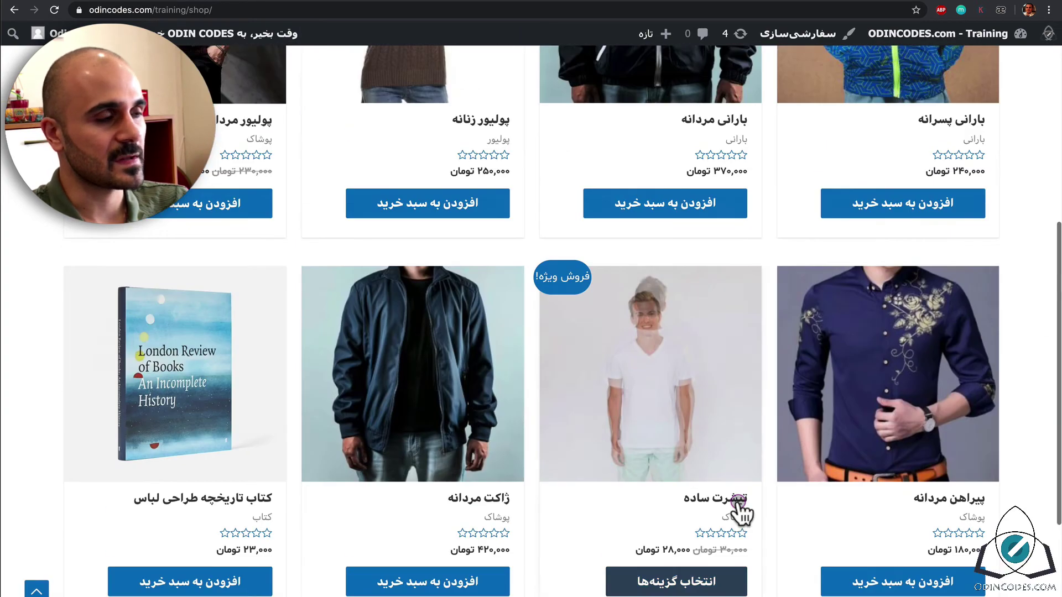
scroll(739, 498, up, 1)
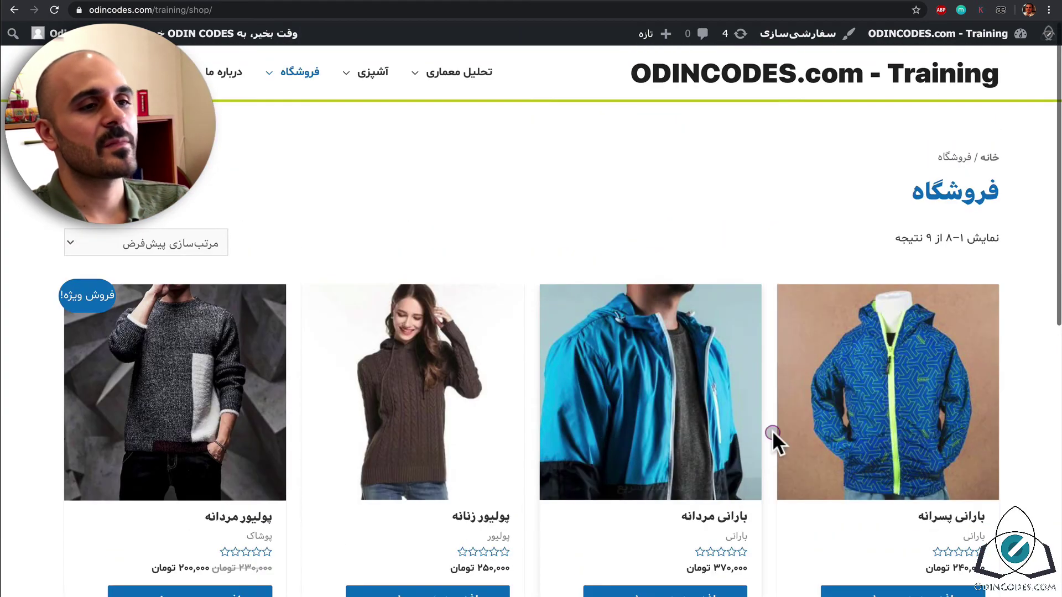